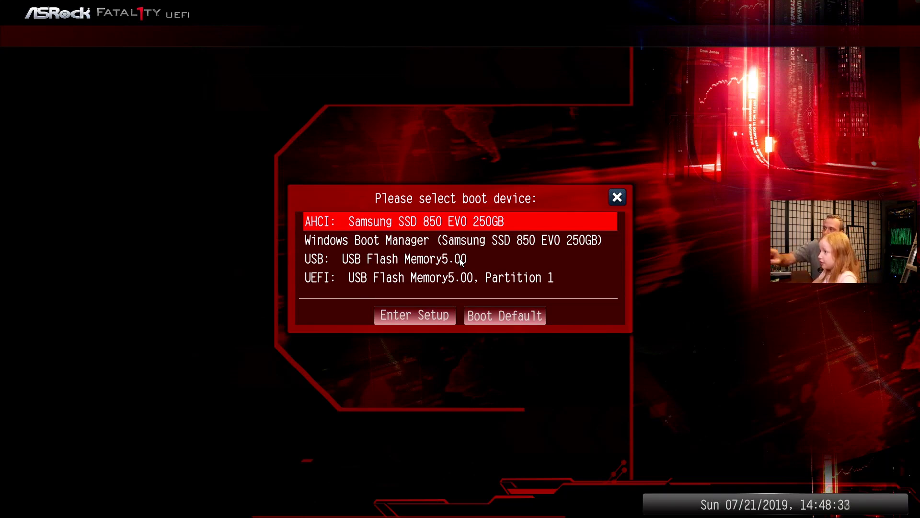
- Boot the computer from the UEFI entry for USB Flash Memory5.00, Partition 1
left_click(460, 260)
left_click(445, 277)
left_click(444, 281)
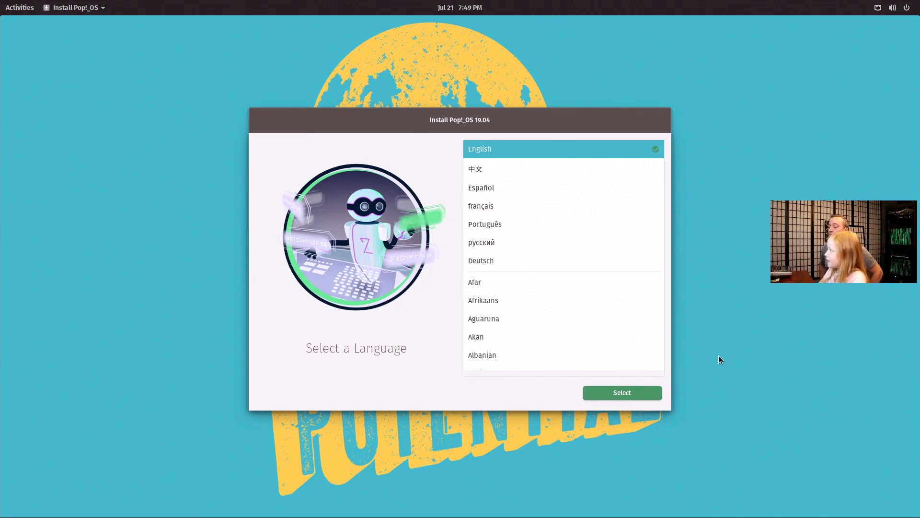
- Set the installer language to English (United States of America) and the keyboard layout to English (US), Default
left_click(609, 149)
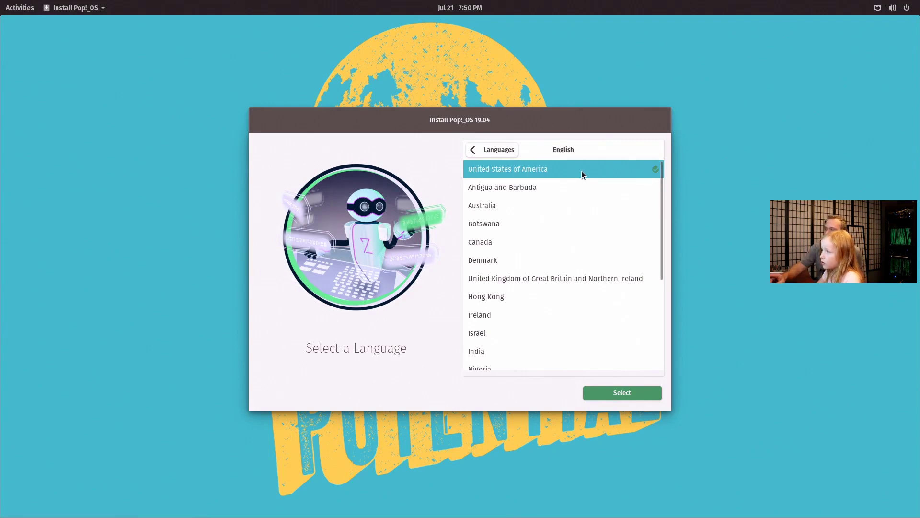
left_click(637, 393)
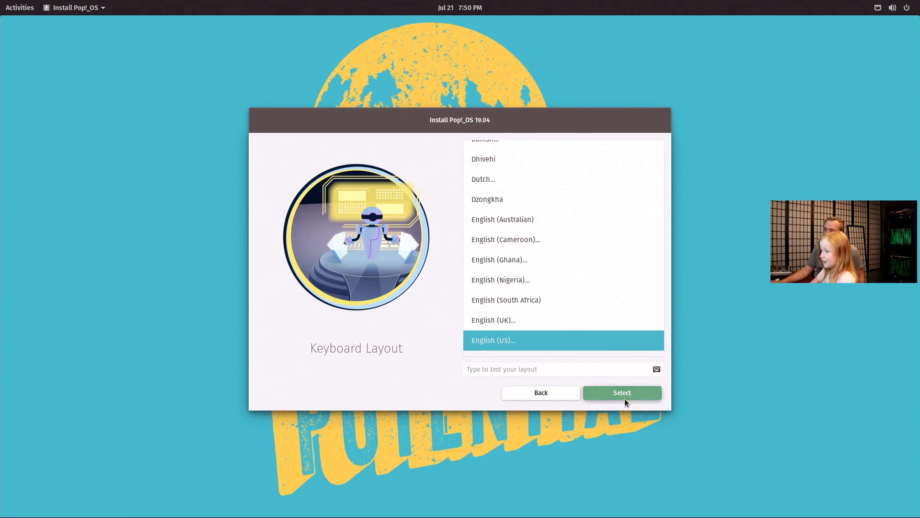
left_click(619, 394)
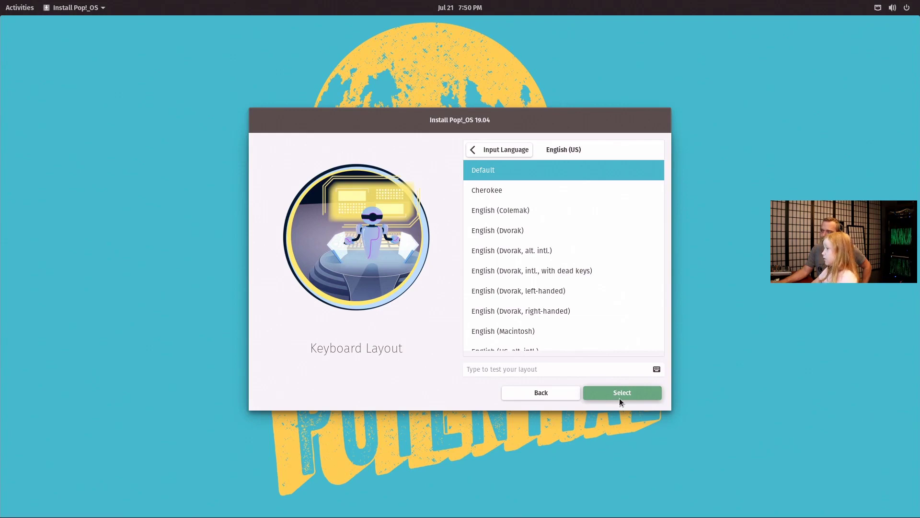
left_click(619, 397)
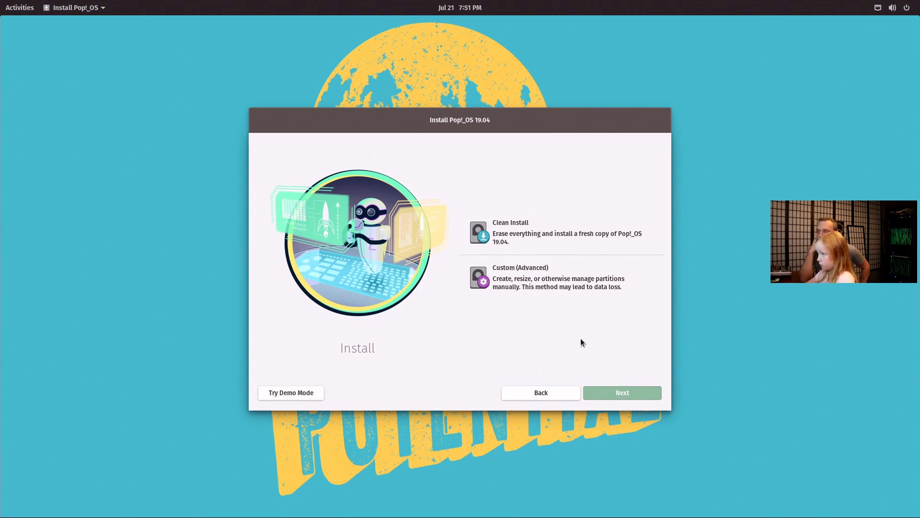
- Try a clean install of Pop!_OS 19.04 on the ATA Samsung SSD 850, erasing the drive and declining encryption
left_click(509, 236)
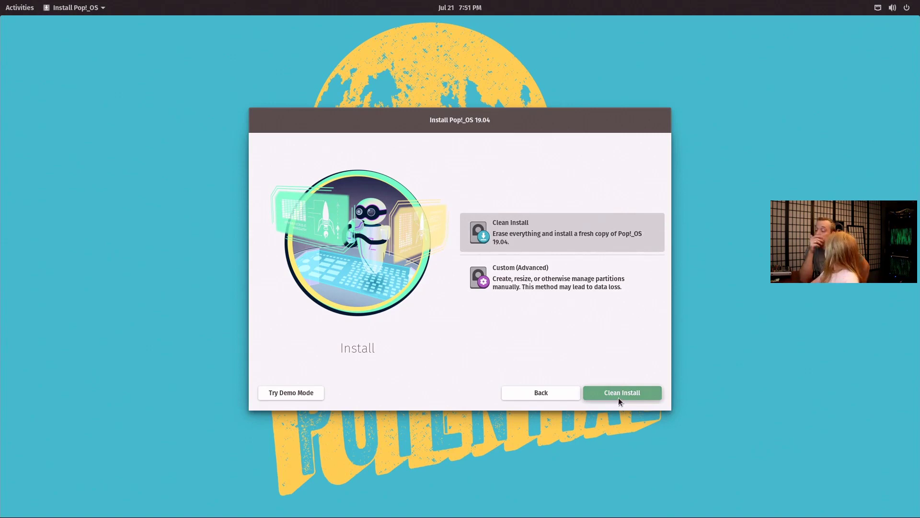
left_click(618, 398)
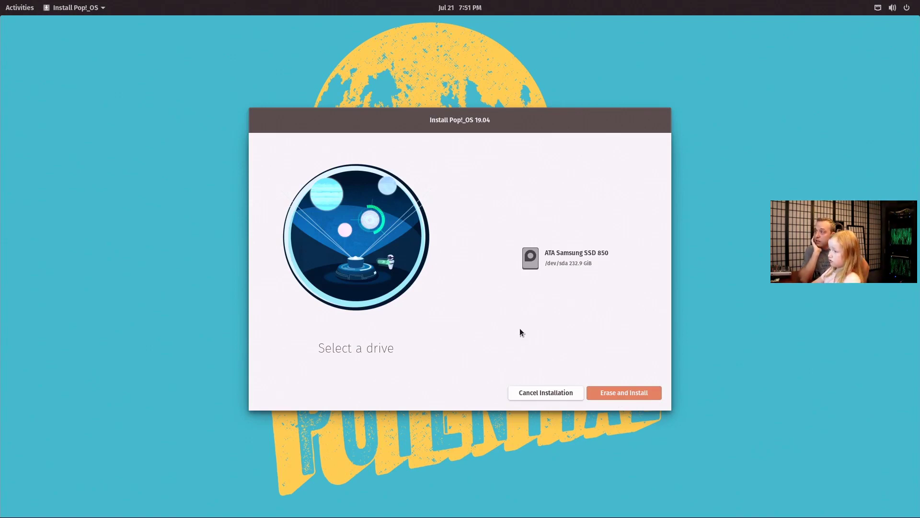
left_click(563, 258)
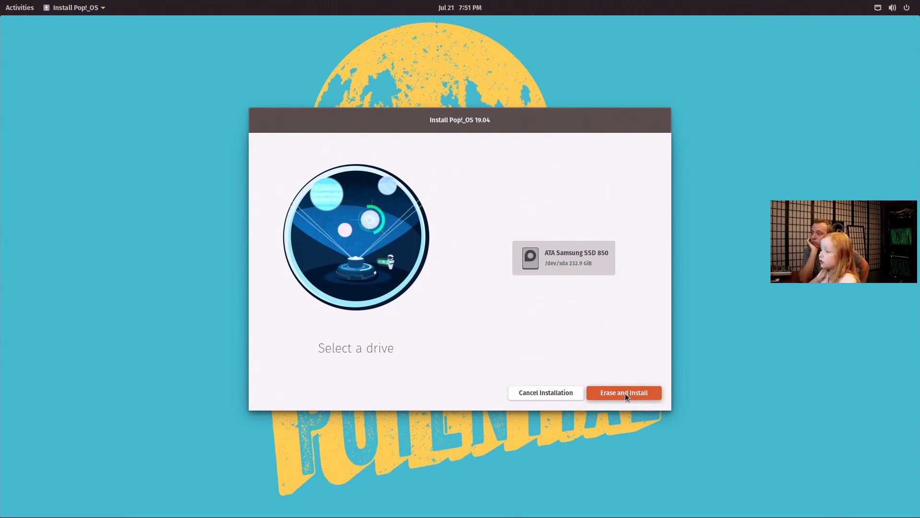
left_click(625, 393)
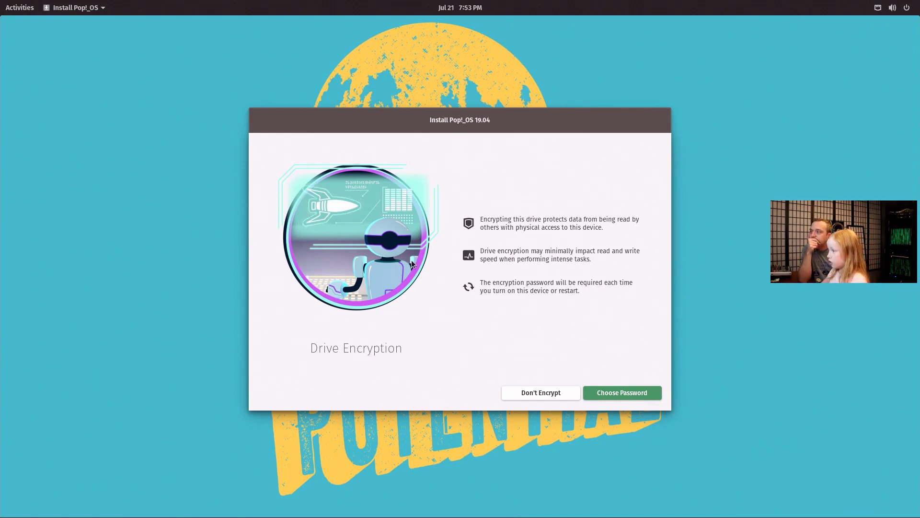
left_click(535, 393)
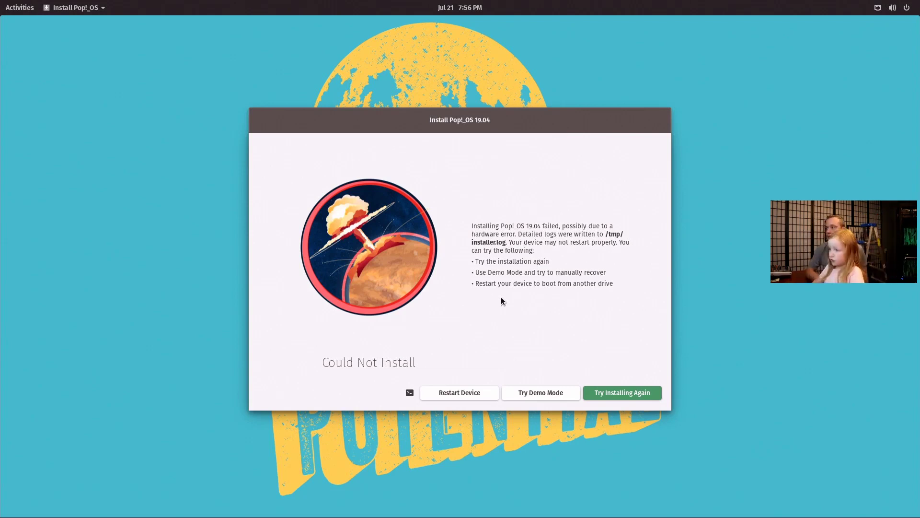
- Examine the partition layout of /dev/sda in GParted from the custom install, and close the partition editor
key("Return")
left_click(314, 386)
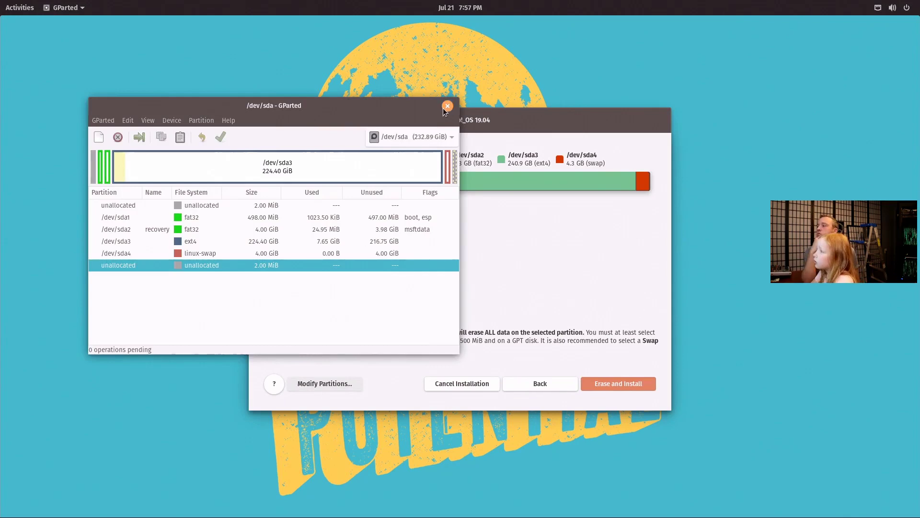
left_click(447, 106)
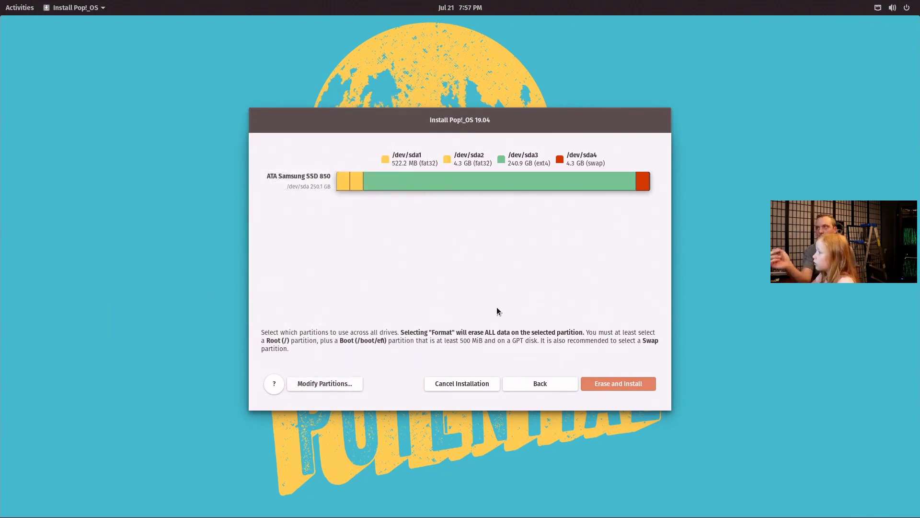
- Restart the computer and boot it from the non-UEFI USB Flash Memory5.00 entry
left_click(907, 8)
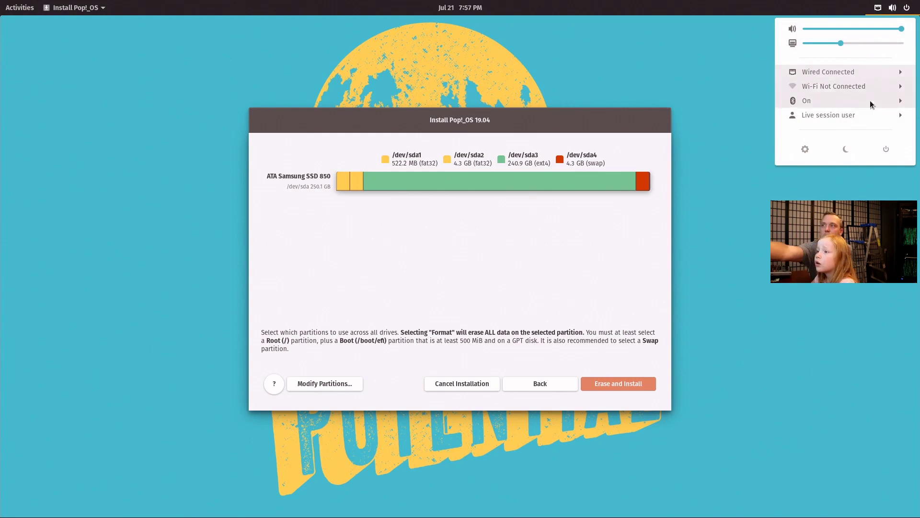
left_click(886, 150)
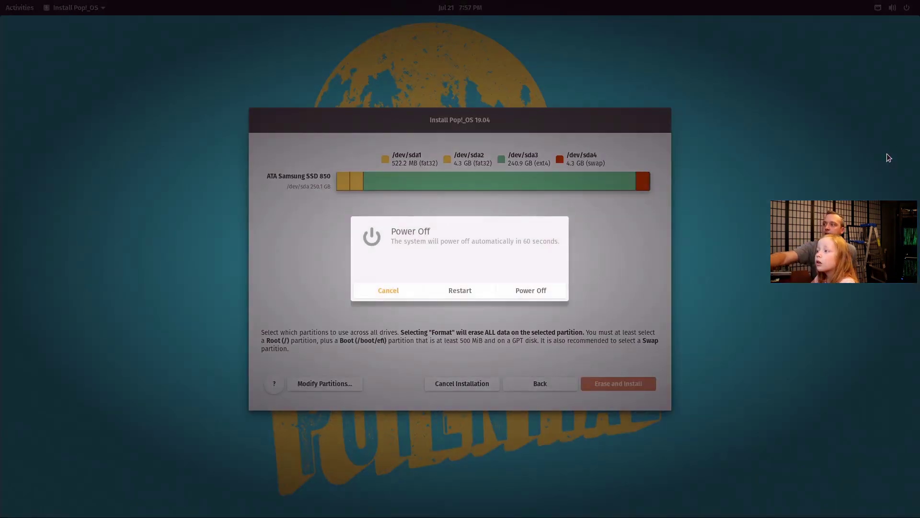
left_click(459, 290)
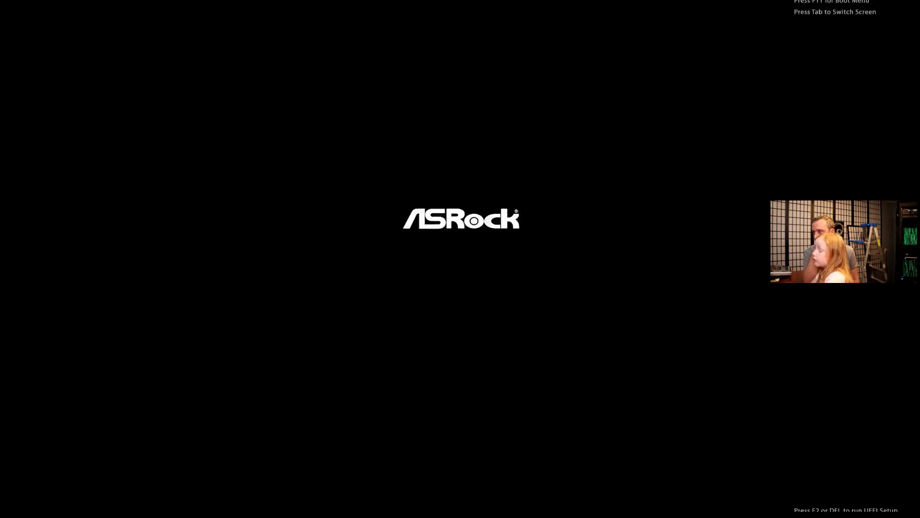
key("F11")
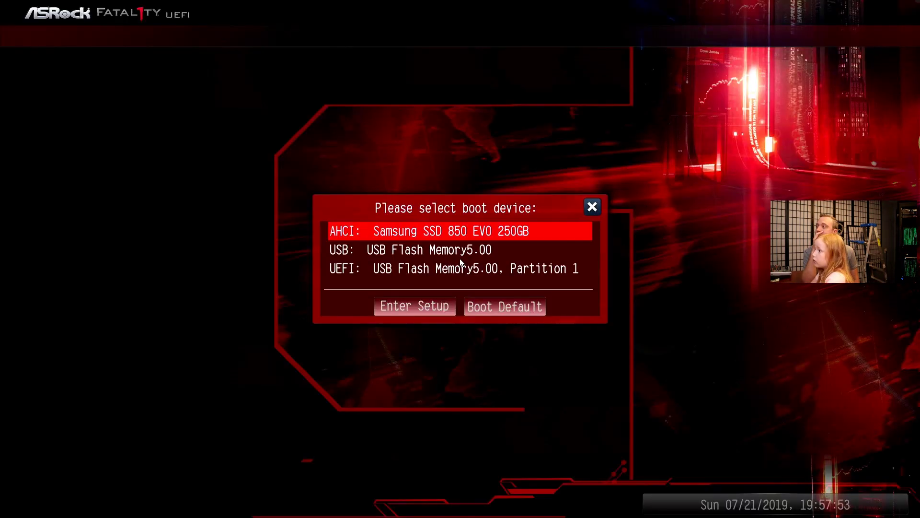
key("Down")
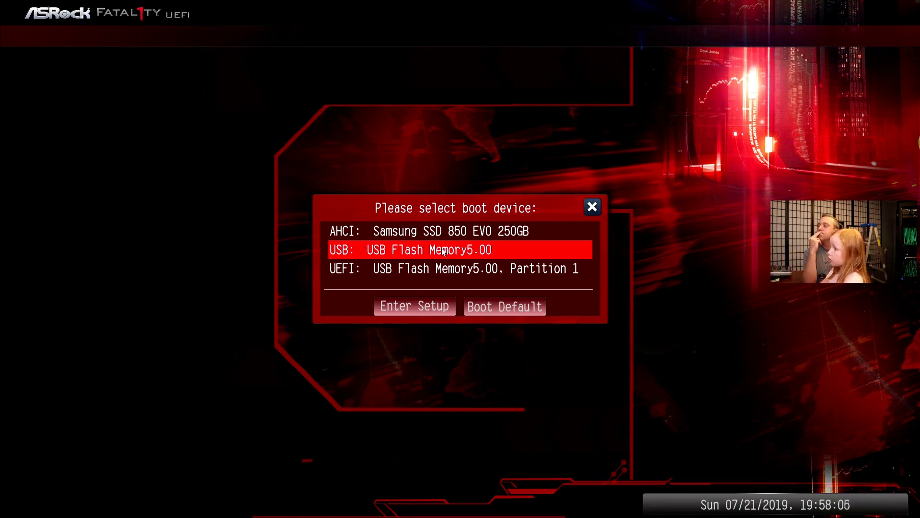
left_click(443, 250)
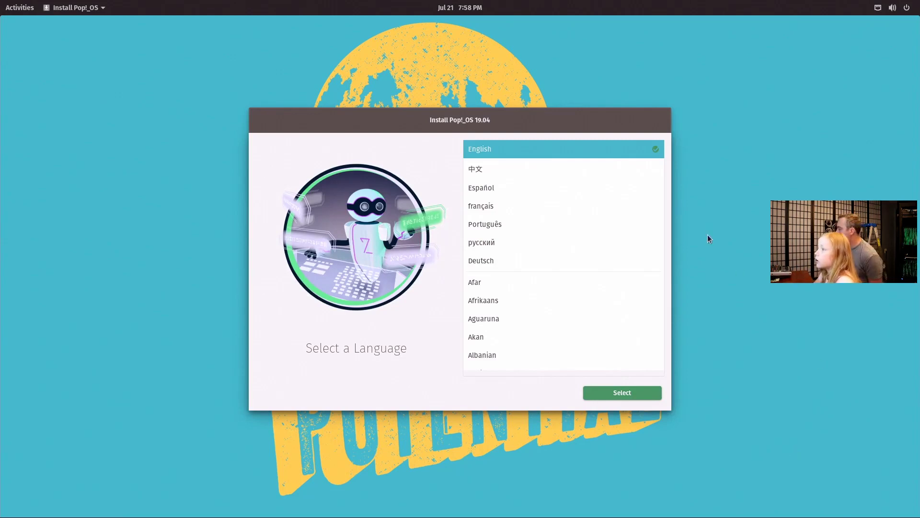
- Choose English (United States of America) as the installer language and English (US), Default as the keyboard layout
left_click(646, 150)
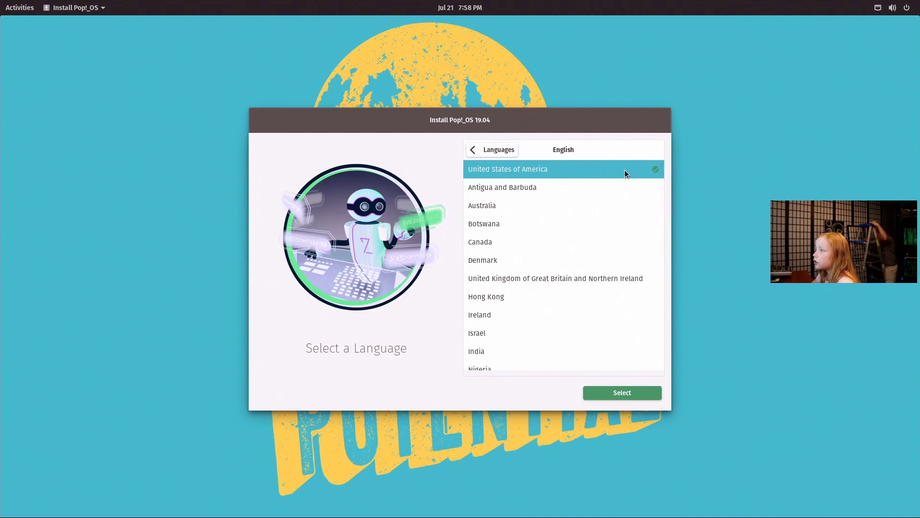
left_click(634, 394)
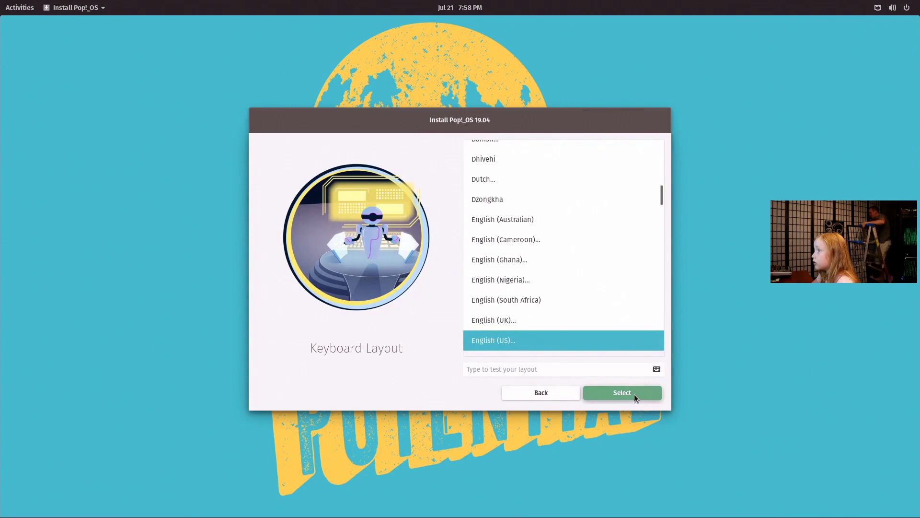
left_click(634, 396)
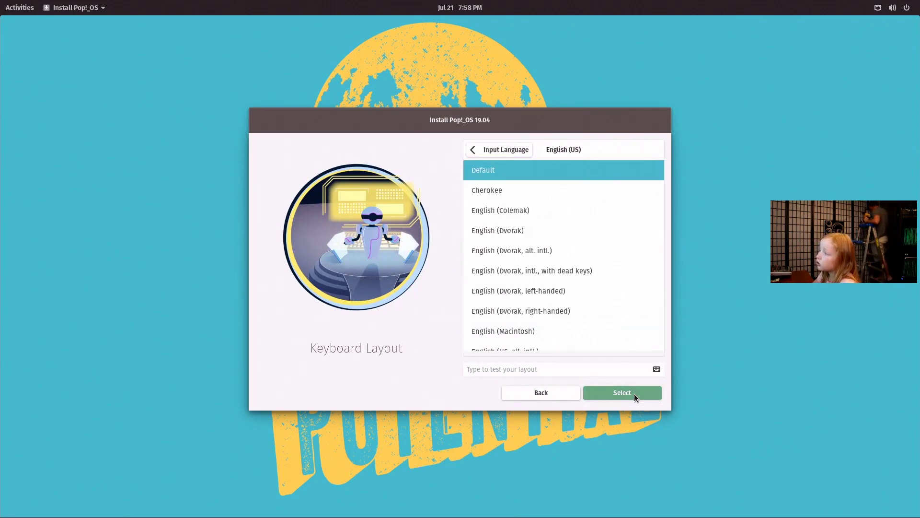
left_click(635, 396)
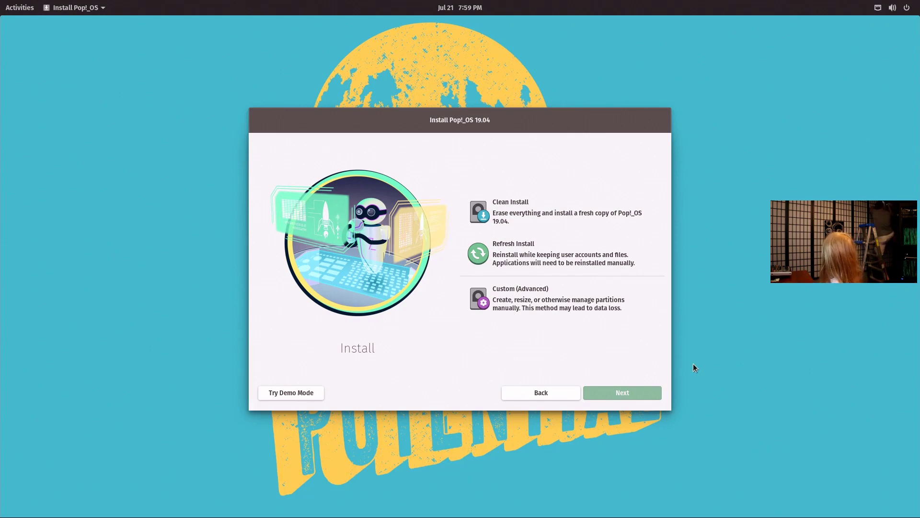
- Run a clean install of Pop!_OS 19.04 on the ATA Samsung SSD 850, erasing the drive without encrypting it
left_click(580, 246)
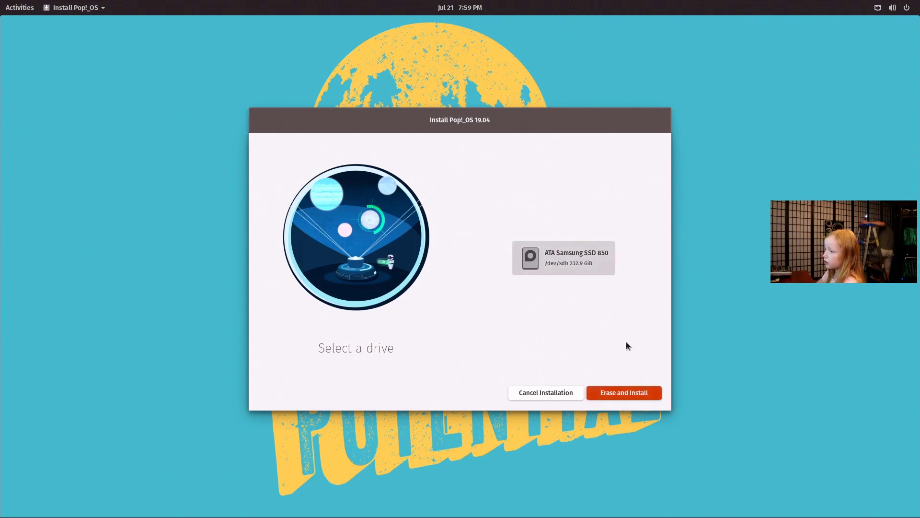
left_click(626, 398)
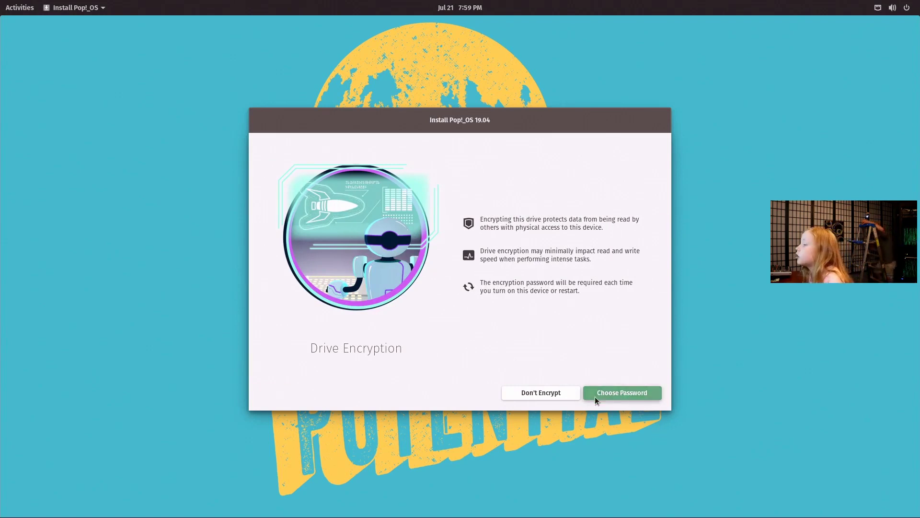
left_click(519, 393)
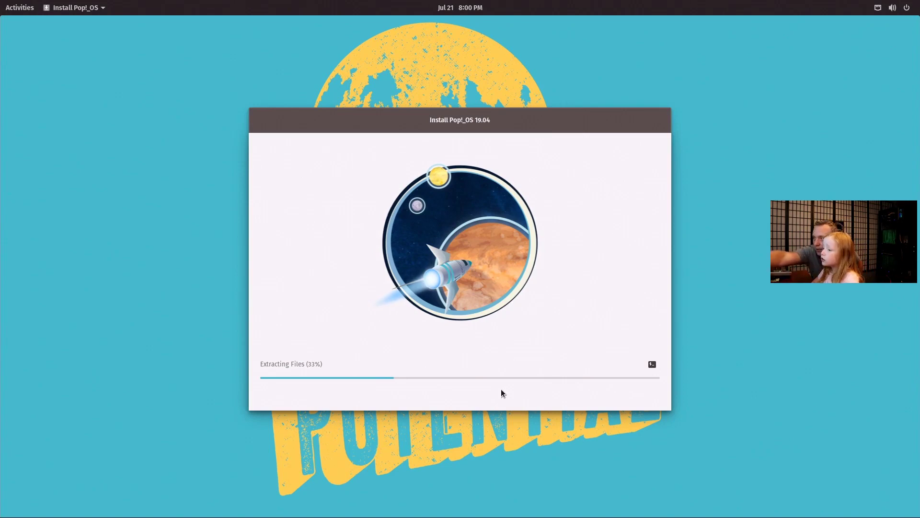
left_click(652, 364)
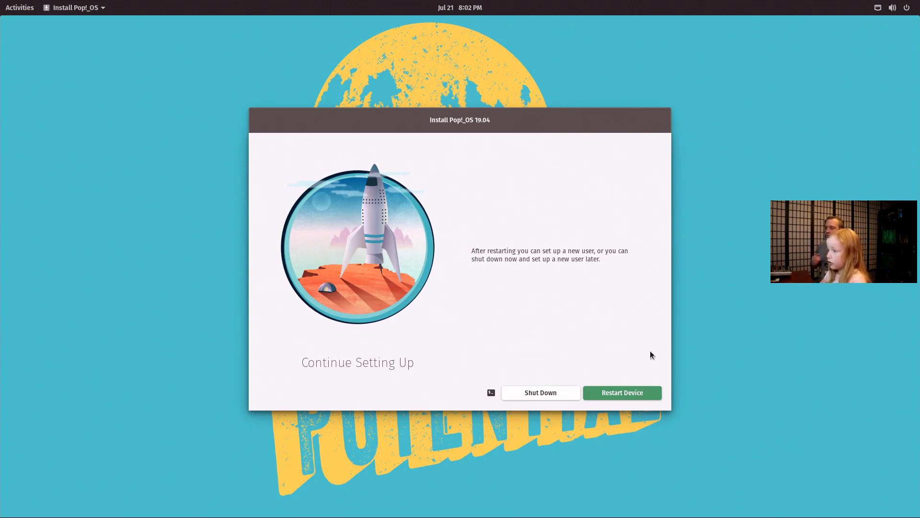
- Restart into the newly installed system and accept the English (US) keyboard layout in the initial setup
left_click(641, 392)
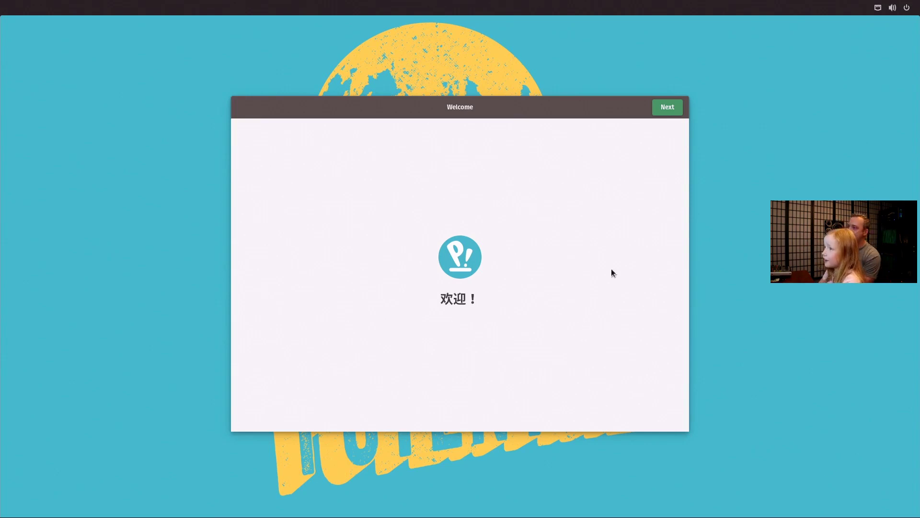
left_click(668, 110)
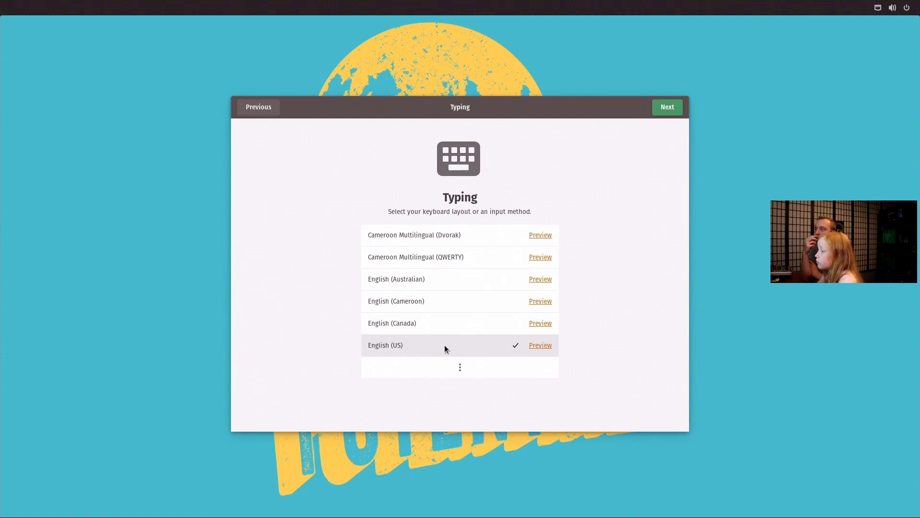
left_click(667, 108)
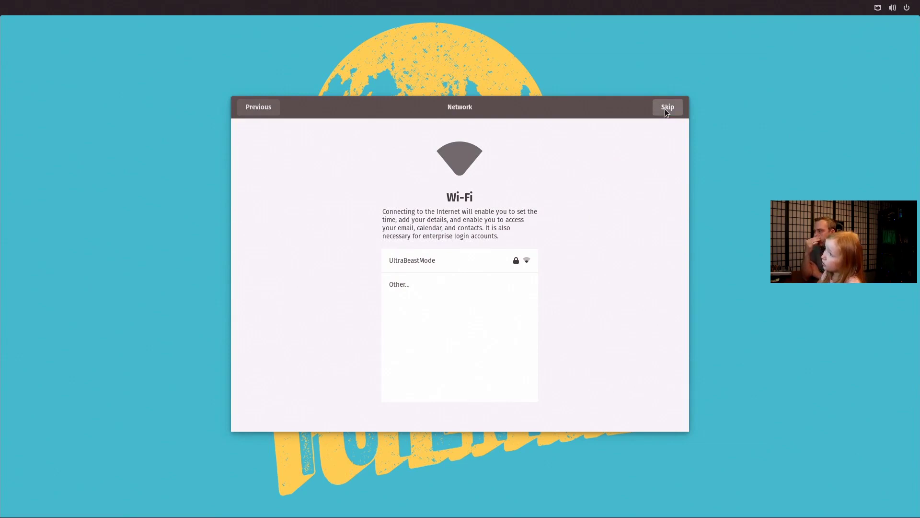
- Complete the setup pages with Wi-Fi and online accounts skipped, Location Services on and the Chicago time zone
left_click(667, 108)
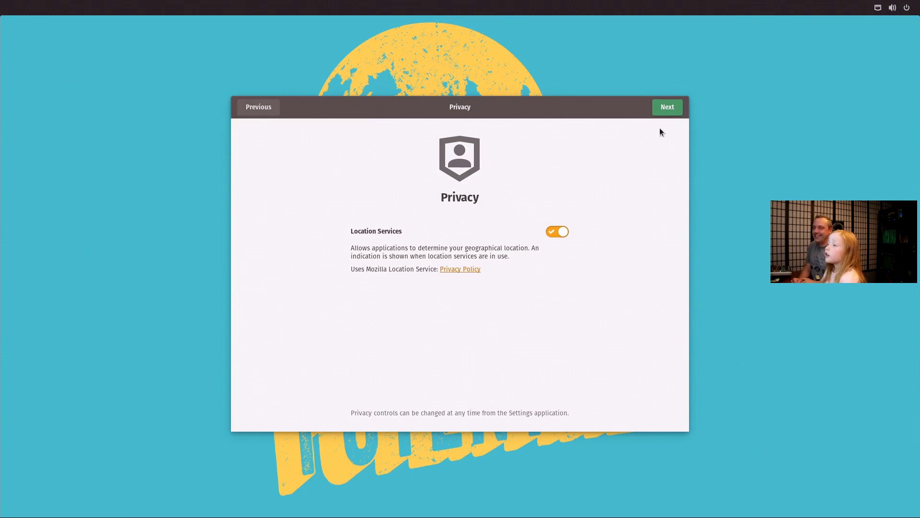
left_click(664, 111)
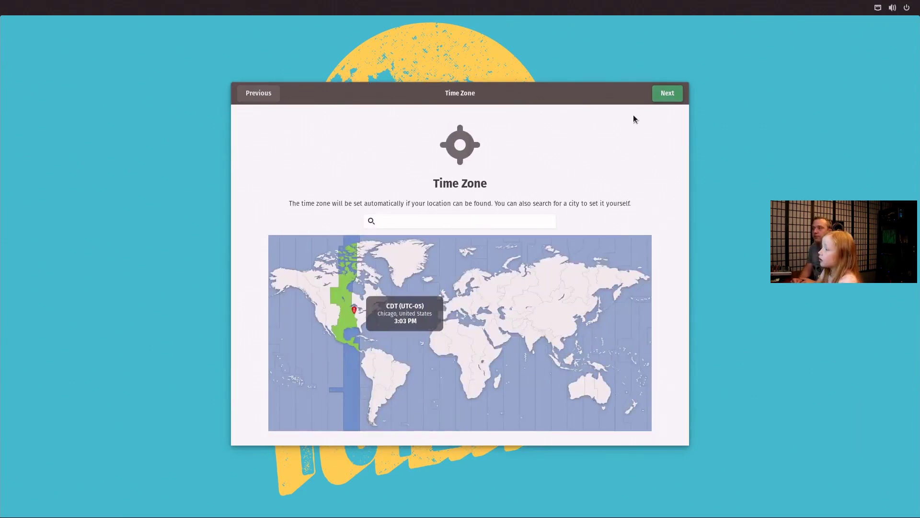
left_click(662, 95)
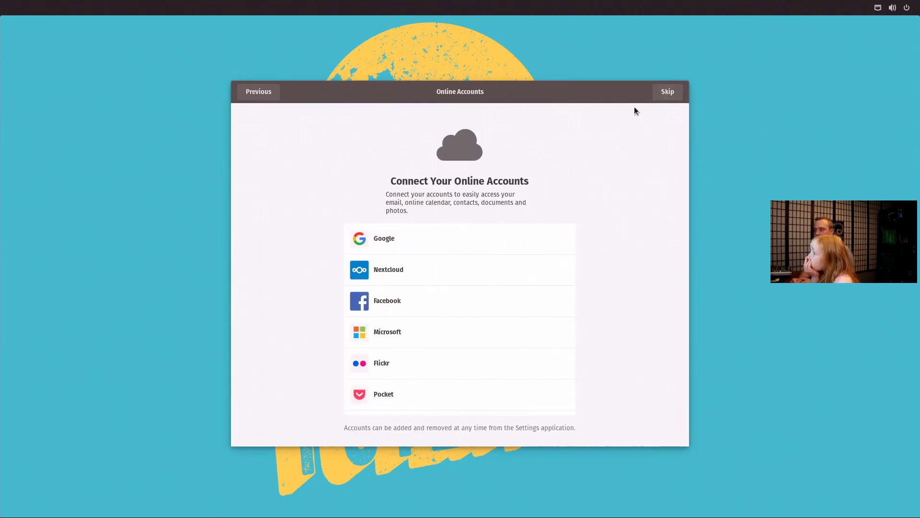
left_click(666, 96)
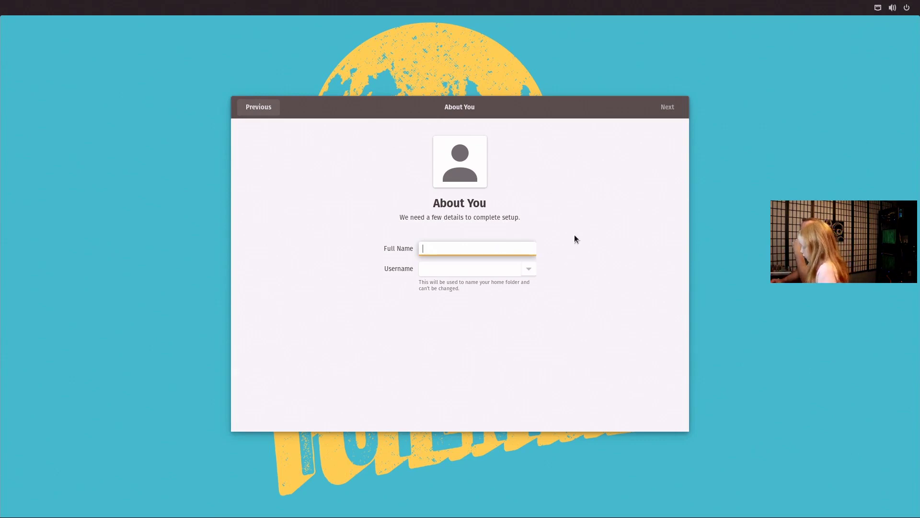
- Enter unicorn as the new account's full name and username, and continue to the password page
type("unicorn")
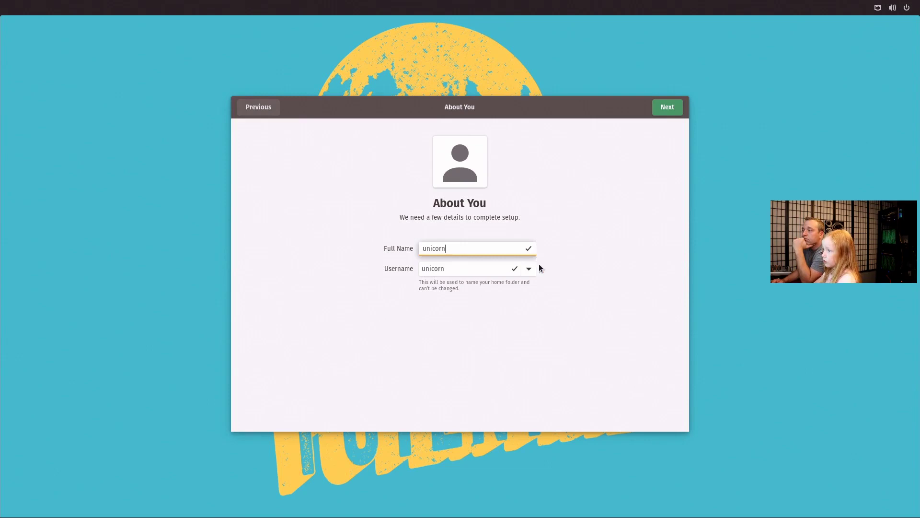
left_click(668, 109)
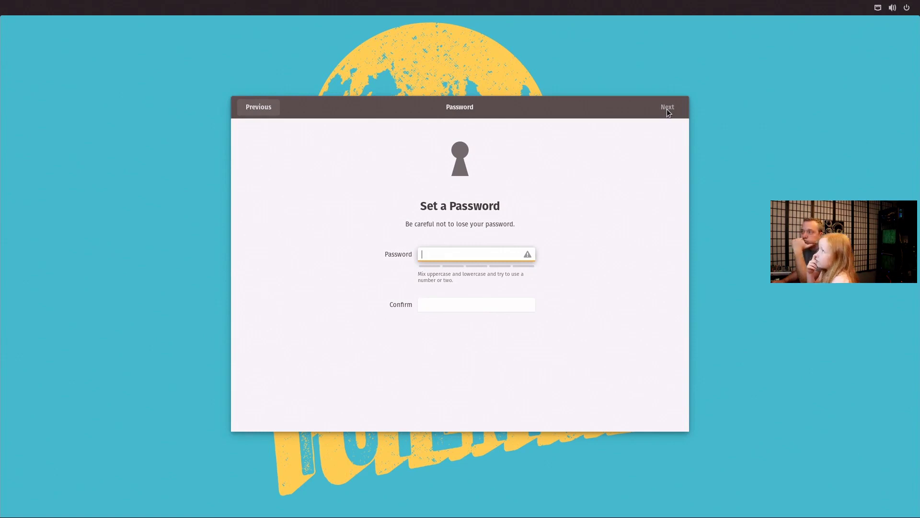
- Enter and confirm the new account's password, then finish the initial setup to reach the desktop
type("****")
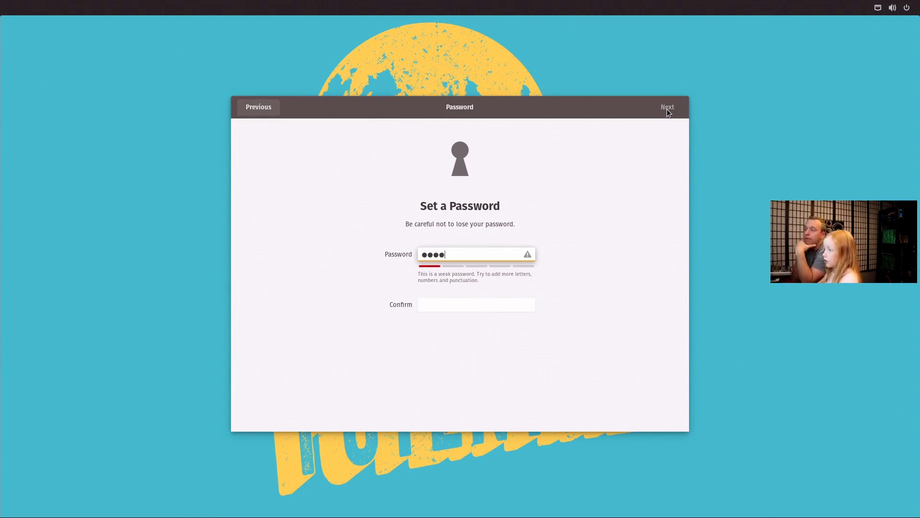
left_click(444, 305)
type("****")
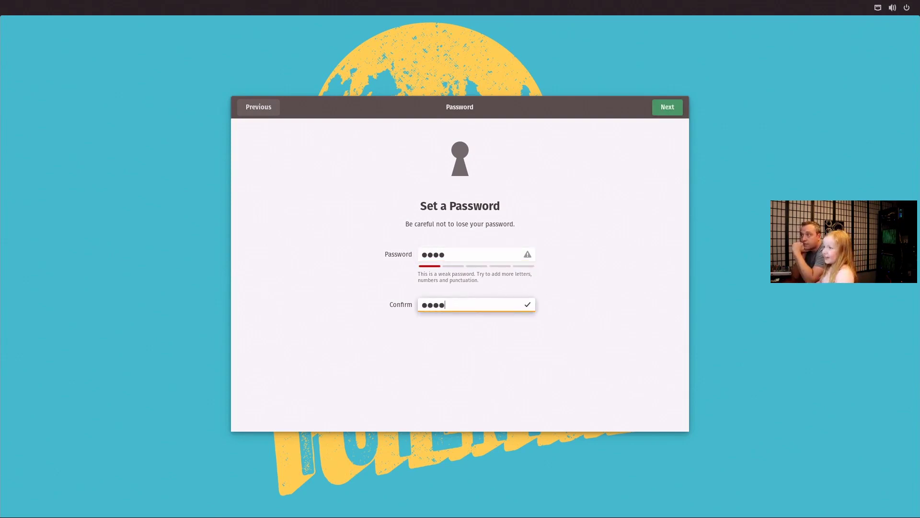
key("Return")
left_click(441, 346)
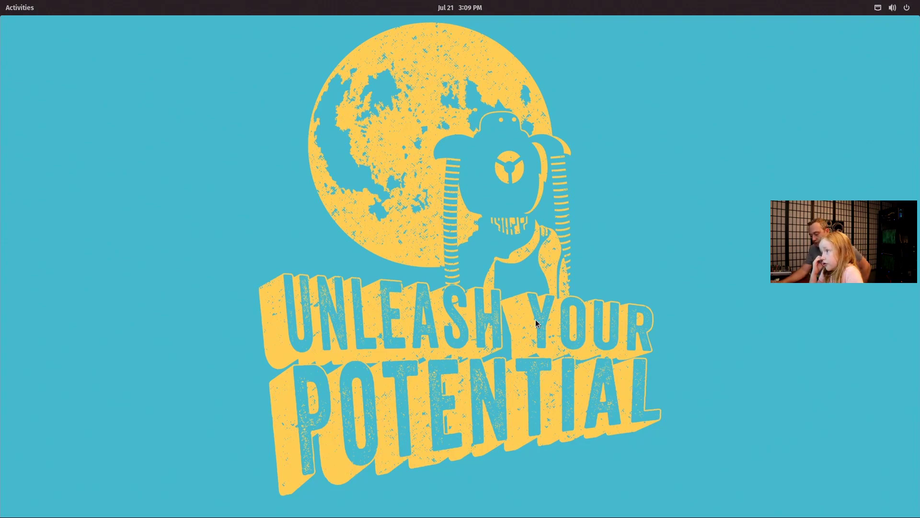
- Open Firefox Web Browser from the activities overview and go to youtube.com
key("super")
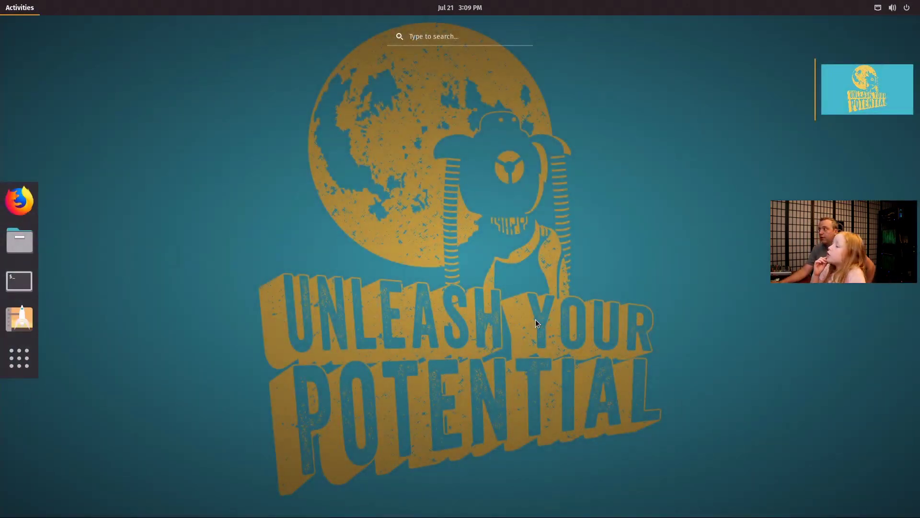
key("super")
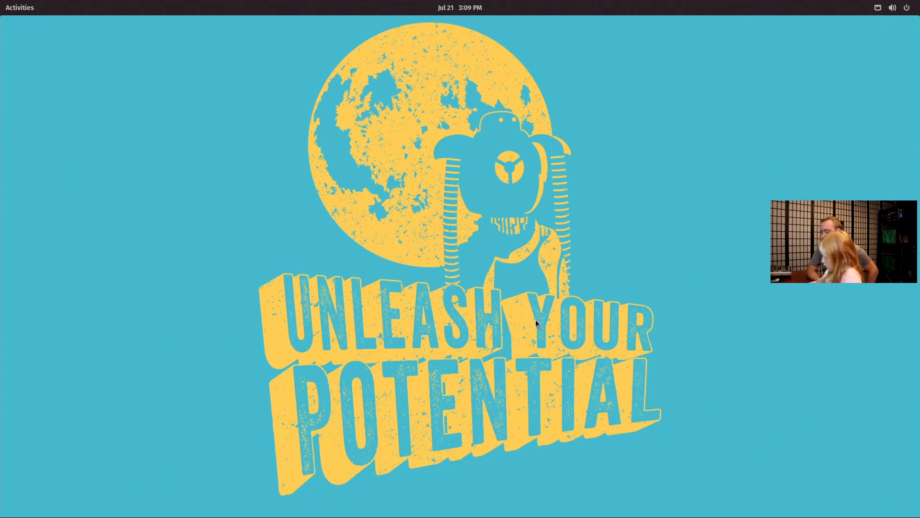
key("super")
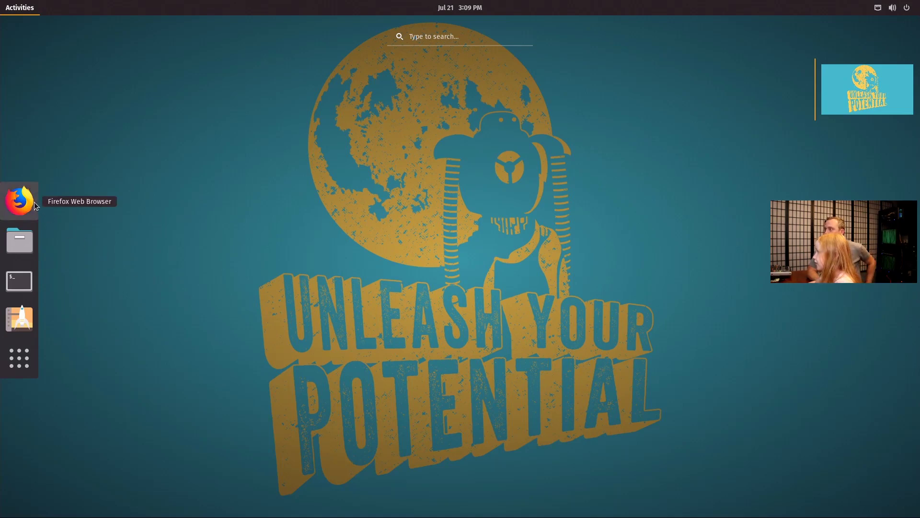
left_click(19, 202)
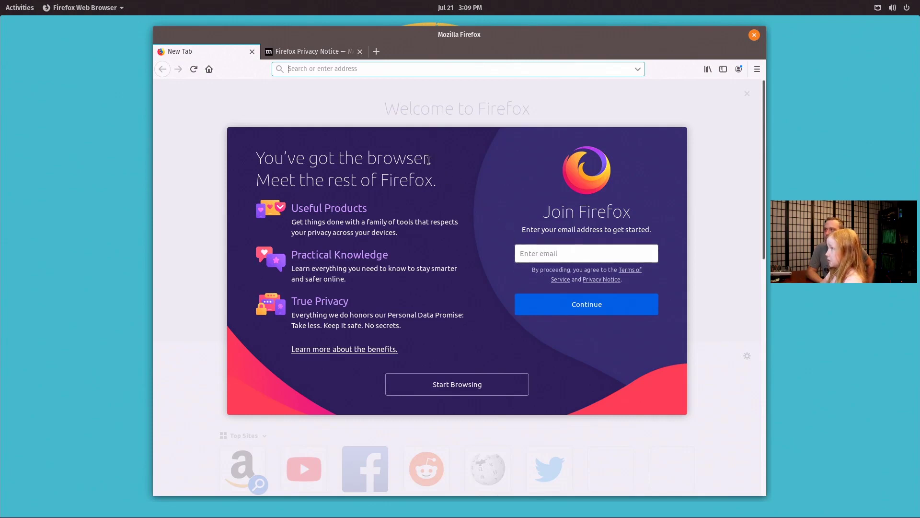
left_click(351, 72)
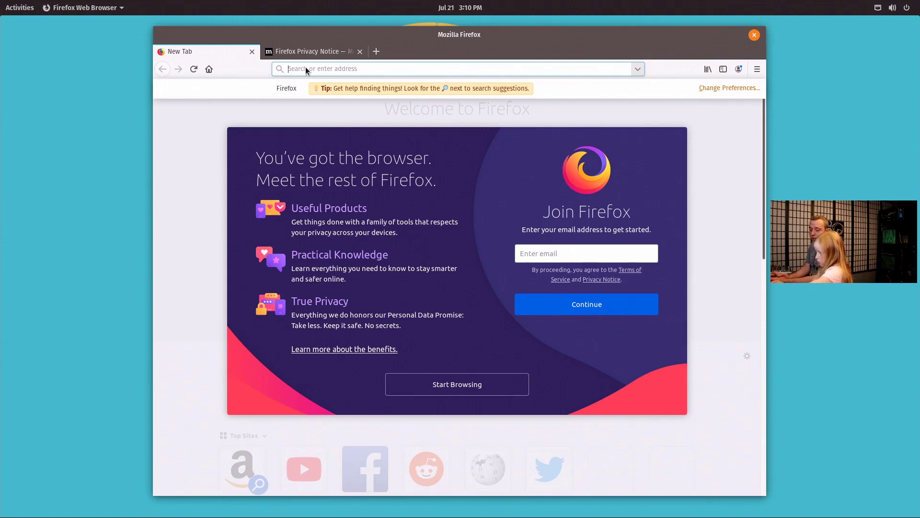
type("y")
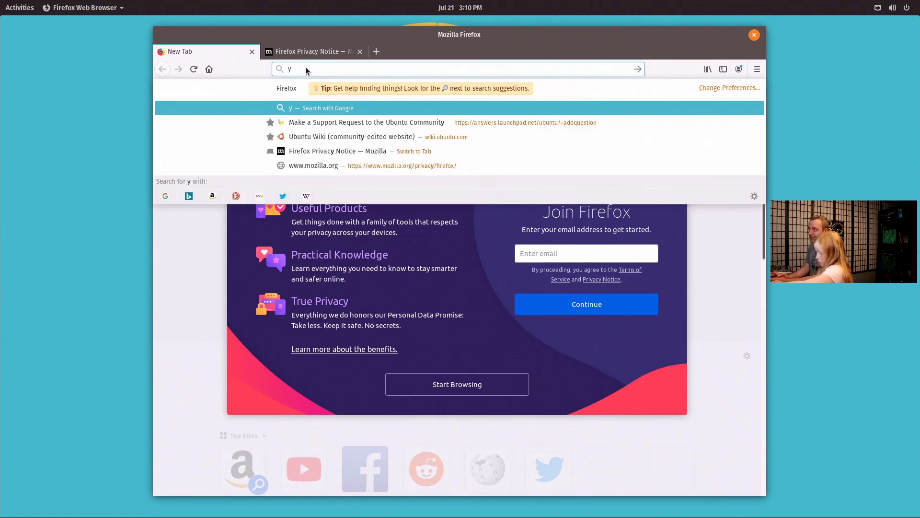
type("o")
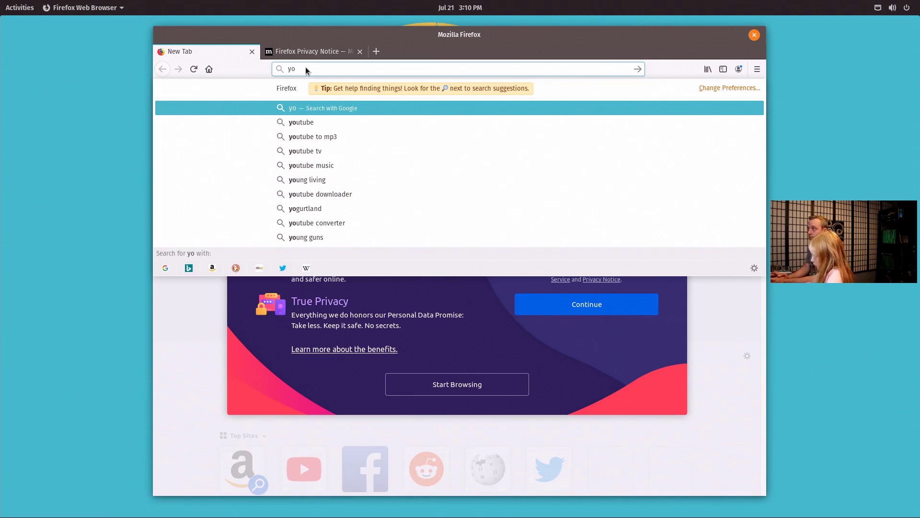
type("u")
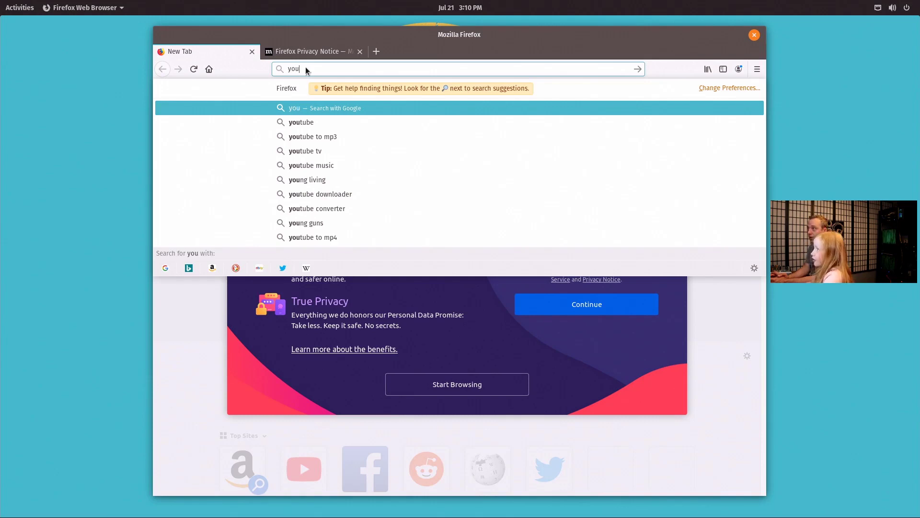
type("t")
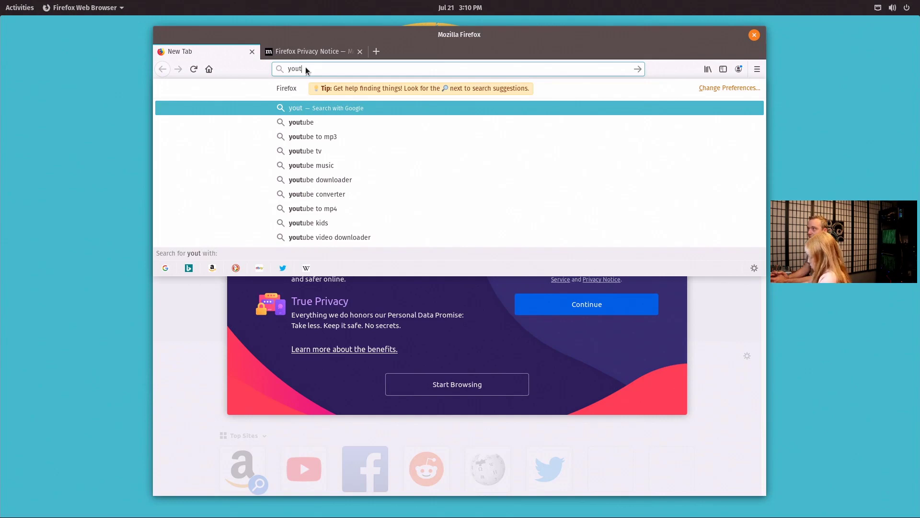
type("ube.com")
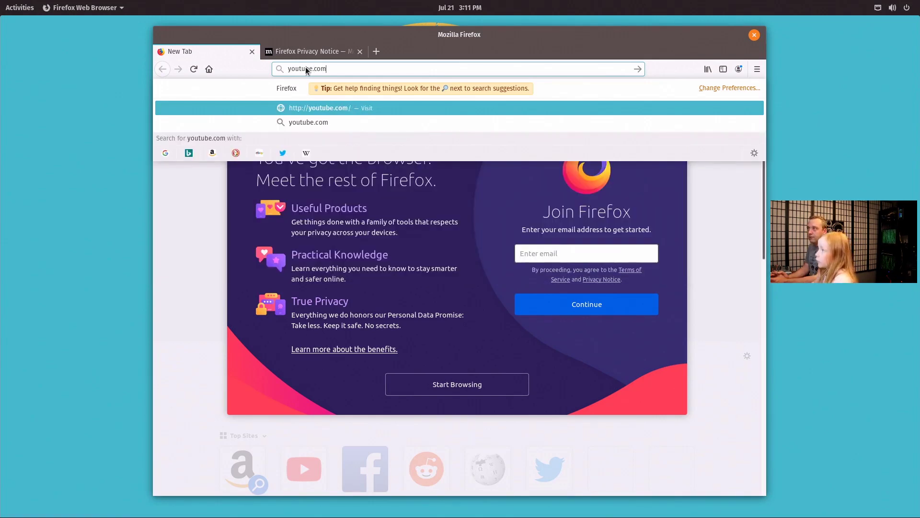
left_click(297, 108)
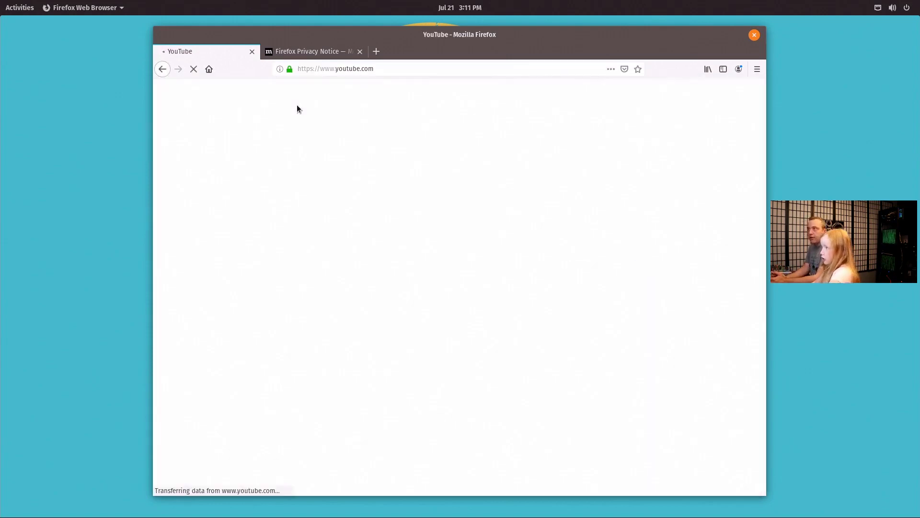